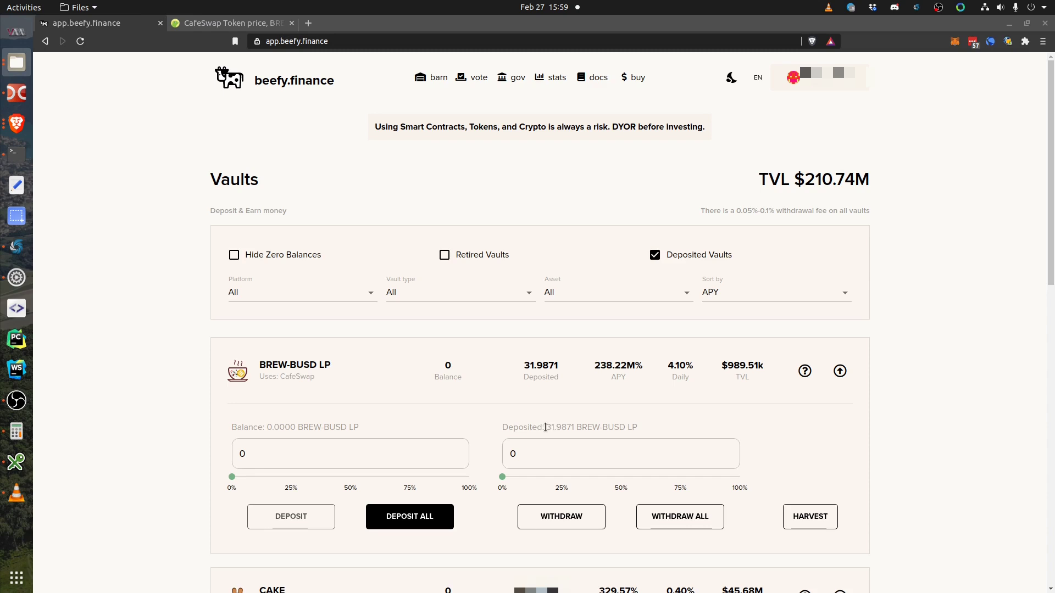
# Enter a 12 LP withdrawal in the Beefy vault, reject it in MetaMask, and bring up CafeSwap.
pyautogui.click(533, 452)
pyautogui.write('12')
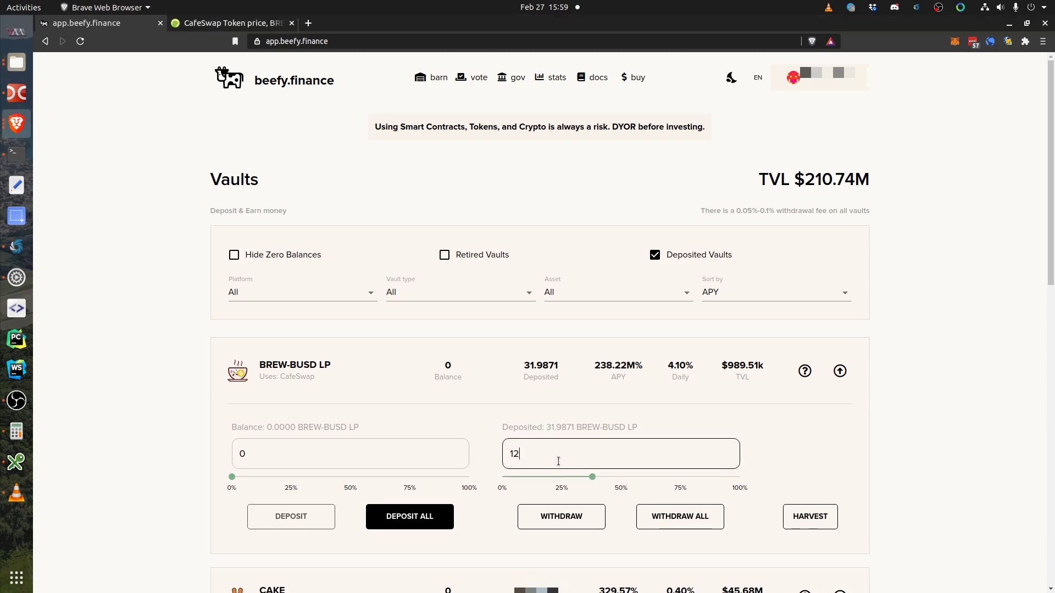
pyautogui.click(561, 516)
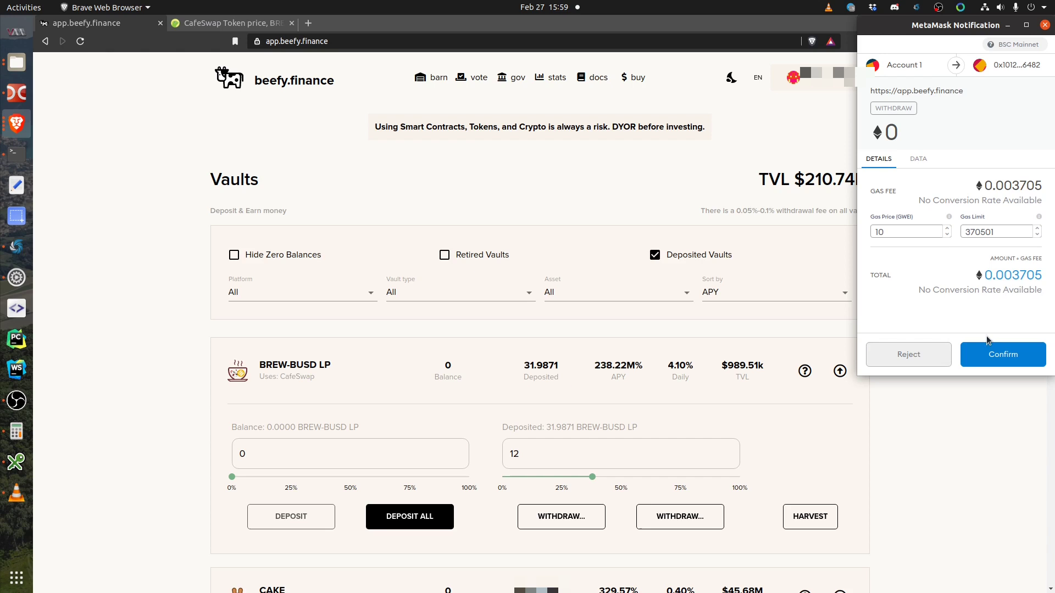
pyautogui.click(1045, 26)
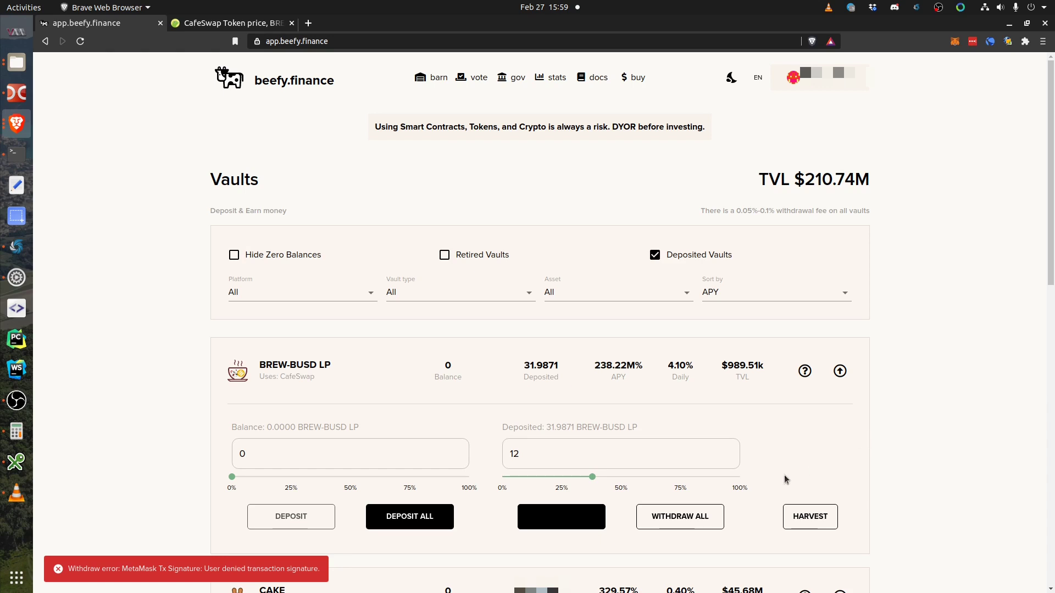
pyautogui.doubleClick(632, 427)
pyautogui.click(645, 428)
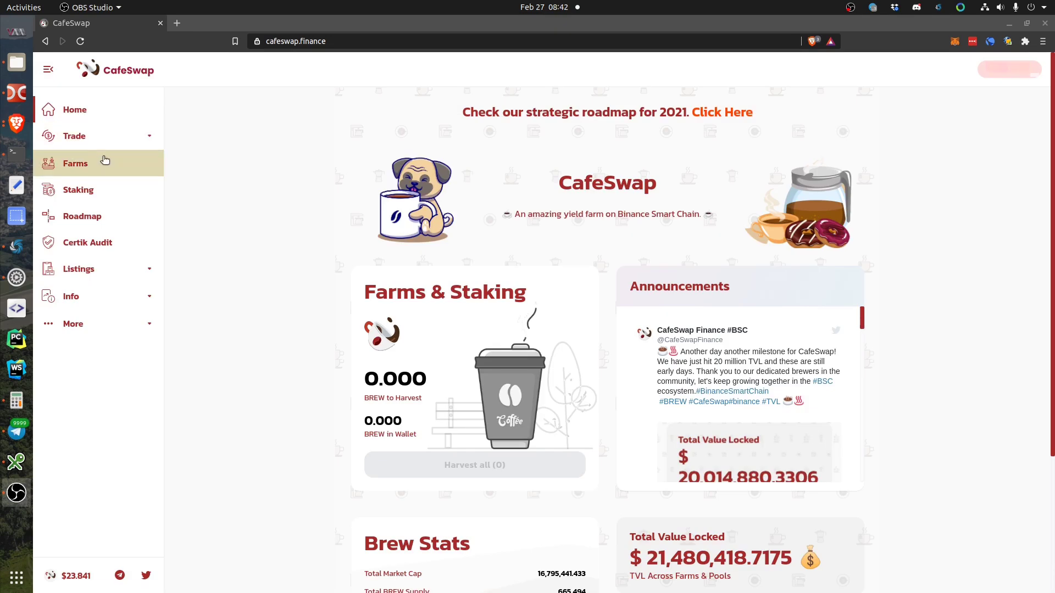
# Go to CafeSwap's Trade > Liquidity page and show the Your Liquidity pool list.
pyautogui.click(98, 142)
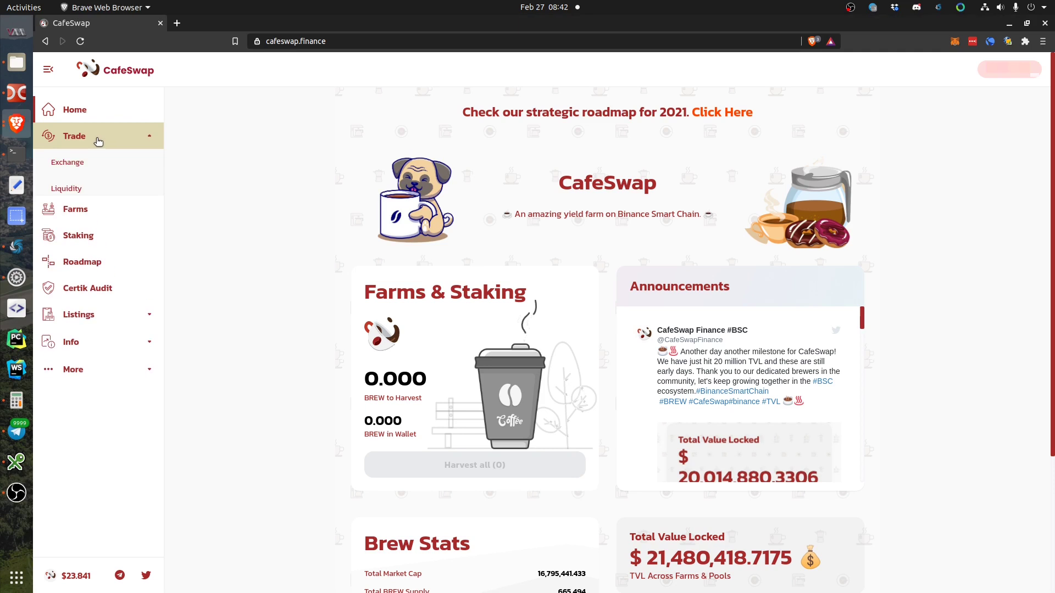
pyautogui.click(79, 187)
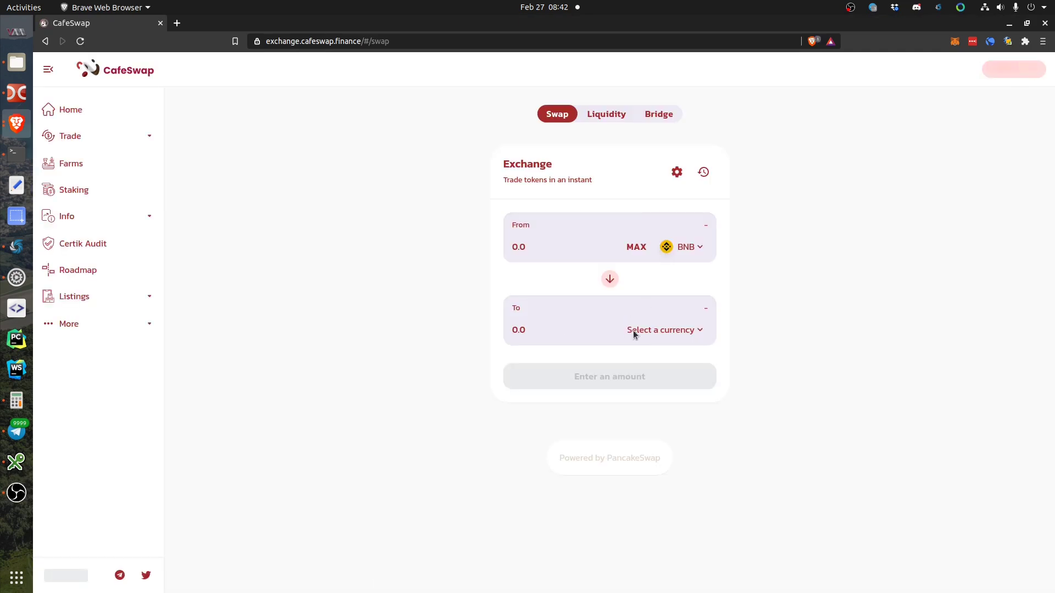
pyautogui.click(617, 124)
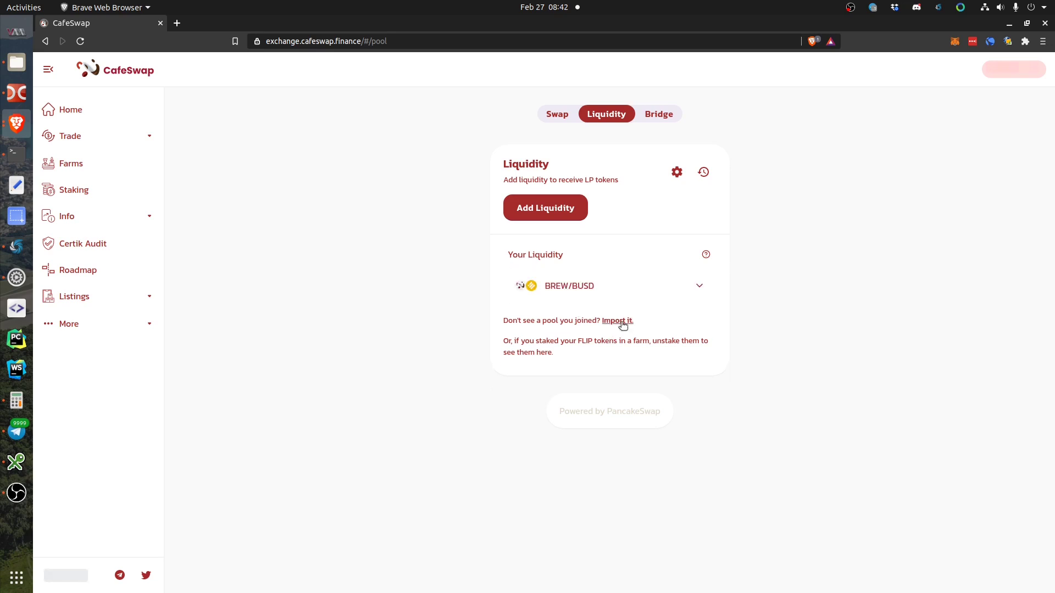
# Open Remove on the BREW/BUSD pool and set the amount to Max (100%).
pyautogui.click(699, 286)
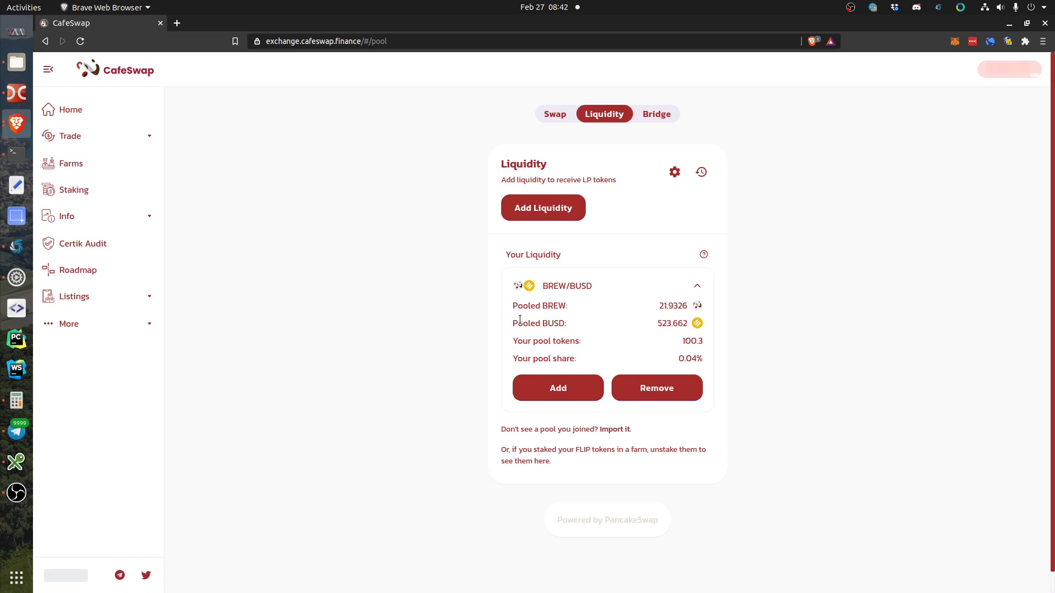
pyautogui.click(665, 387)
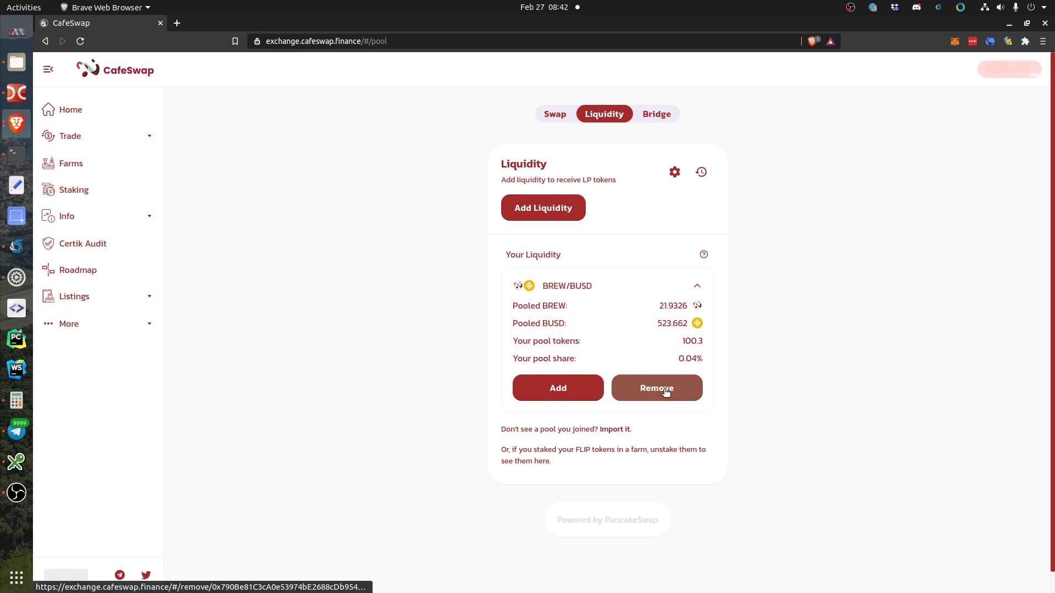
pyautogui.click(678, 250)
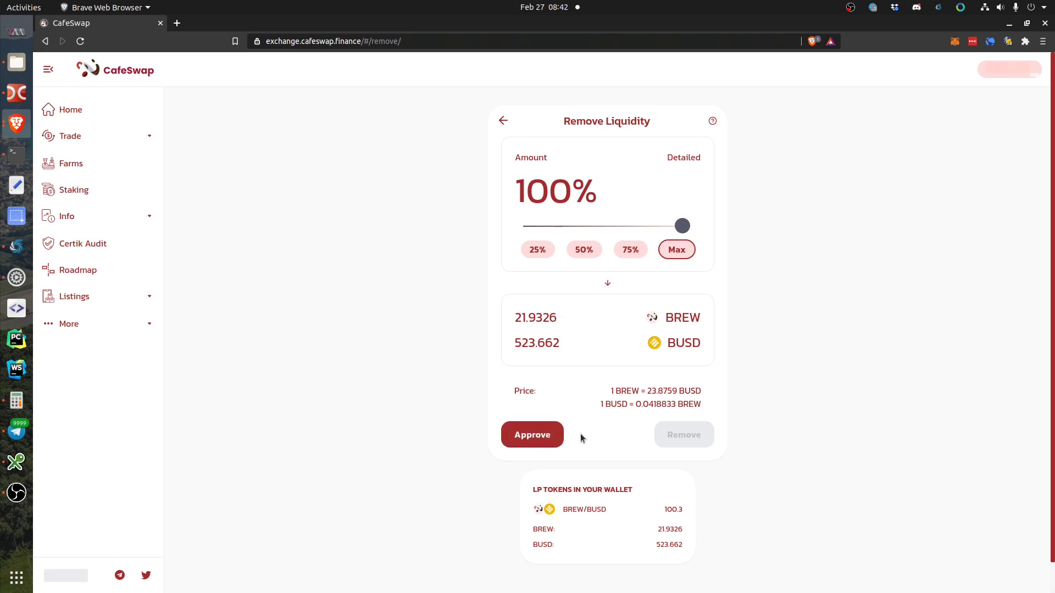
# Approve the BREW/BUSD LP tokens and sign the MetaMask signature request.
pyautogui.click(542, 436)
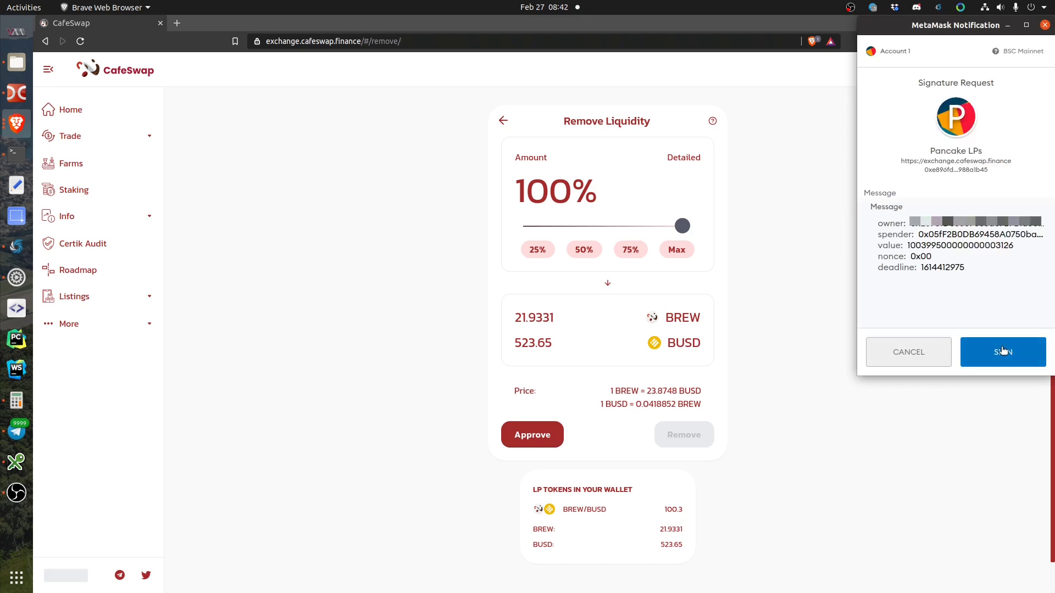
pyautogui.click(1003, 350)
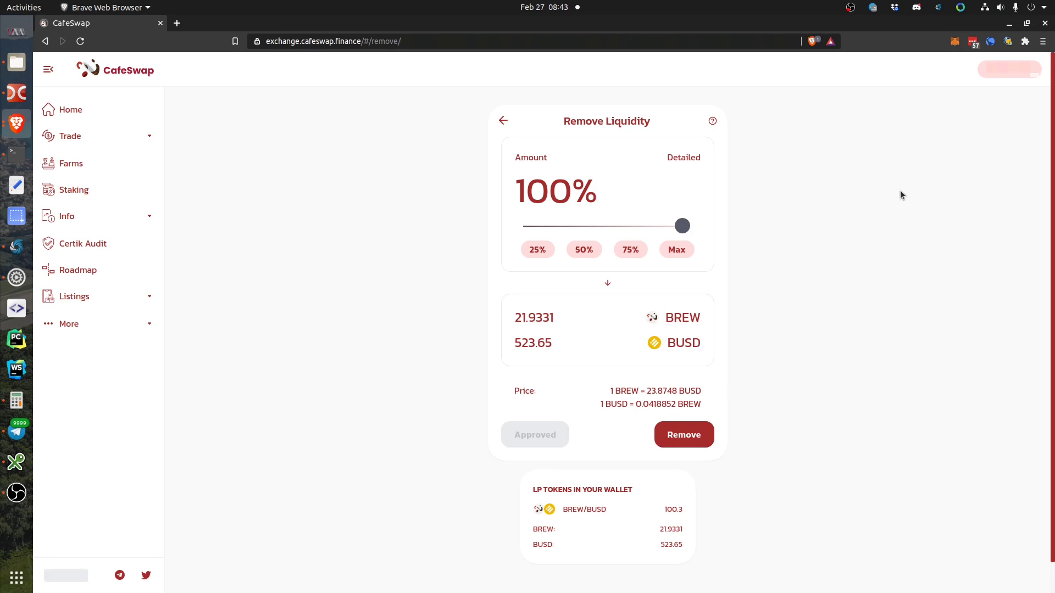
# Remove all BREW/BUSD liquidity for 21.9 BREW and 523 BUSD, confirmed in MetaMask.
pyautogui.click(691, 436)
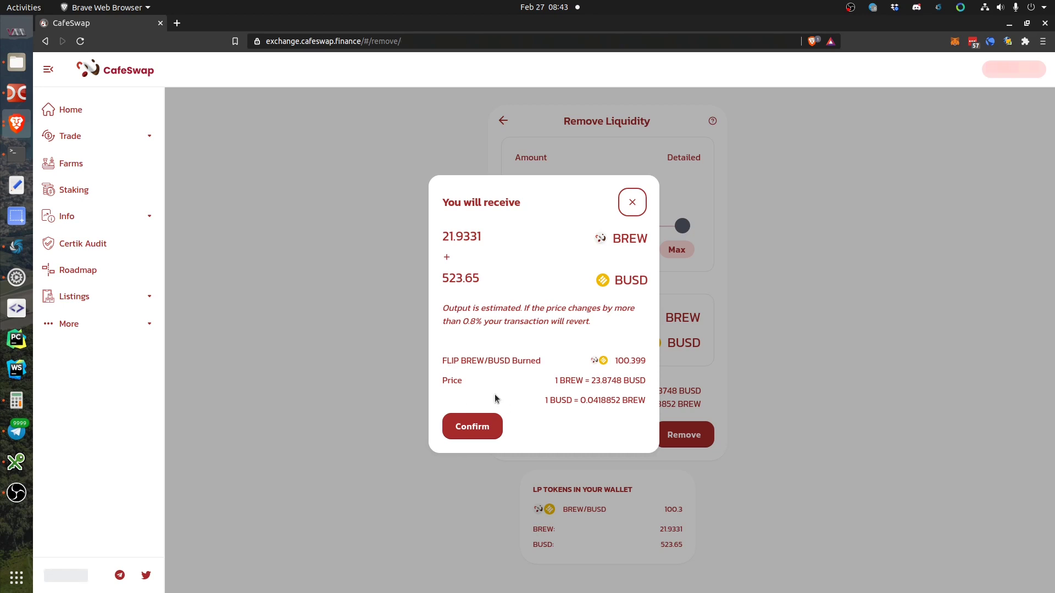
pyautogui.click(482, 427)
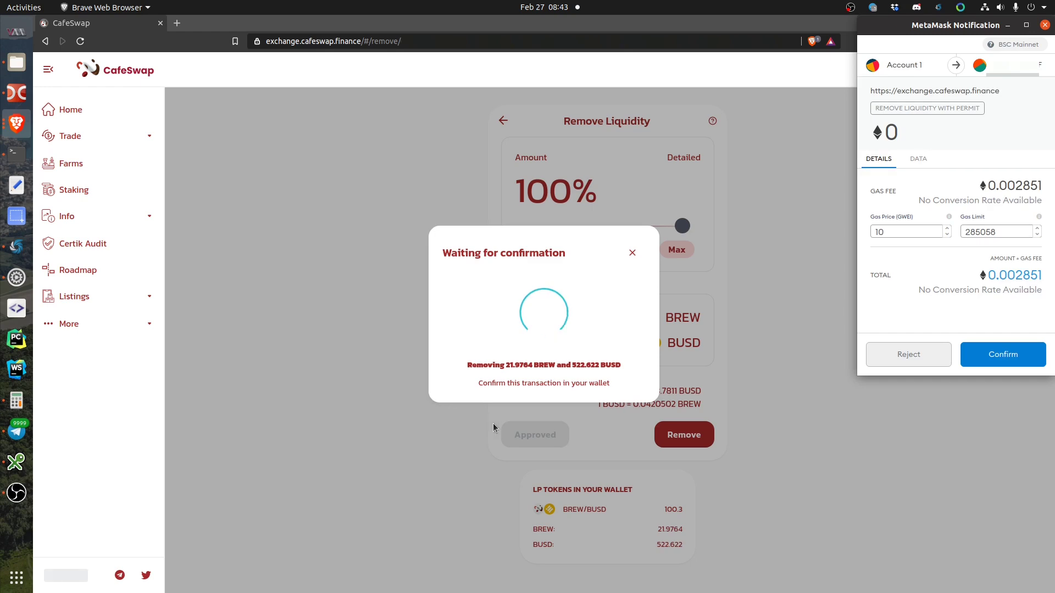
pyautogui.click(985, 353)
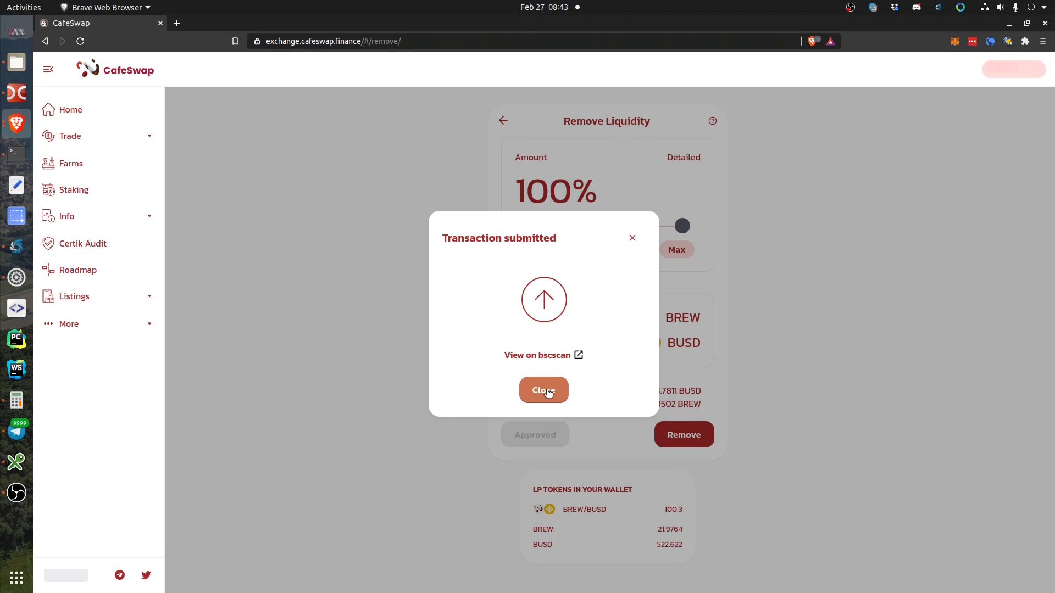
pyautogui.click(544, 391)
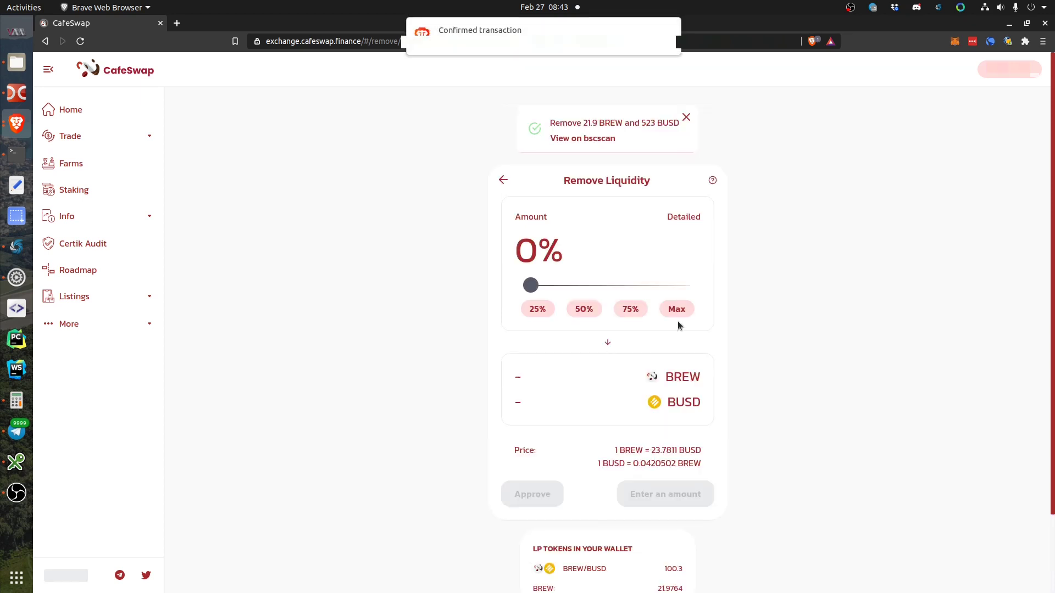
pyautogui.click(669, 30)
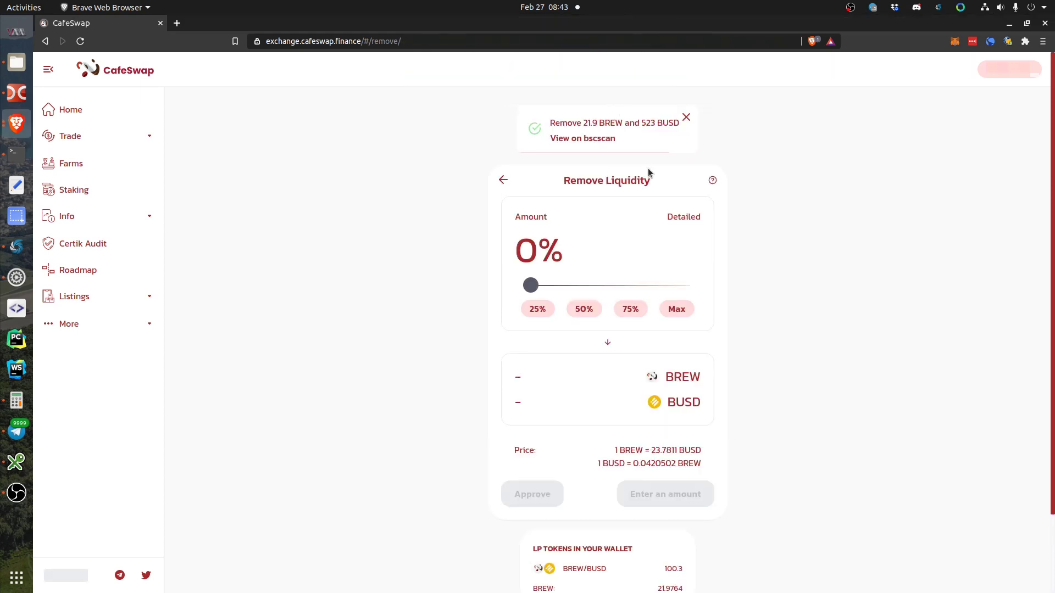
# Go to CafeSwap's Exchange swap page and dismiss the liquidity-removal notification.
pyautogui.click(96, 139)
pyautogui.click(76, 165)
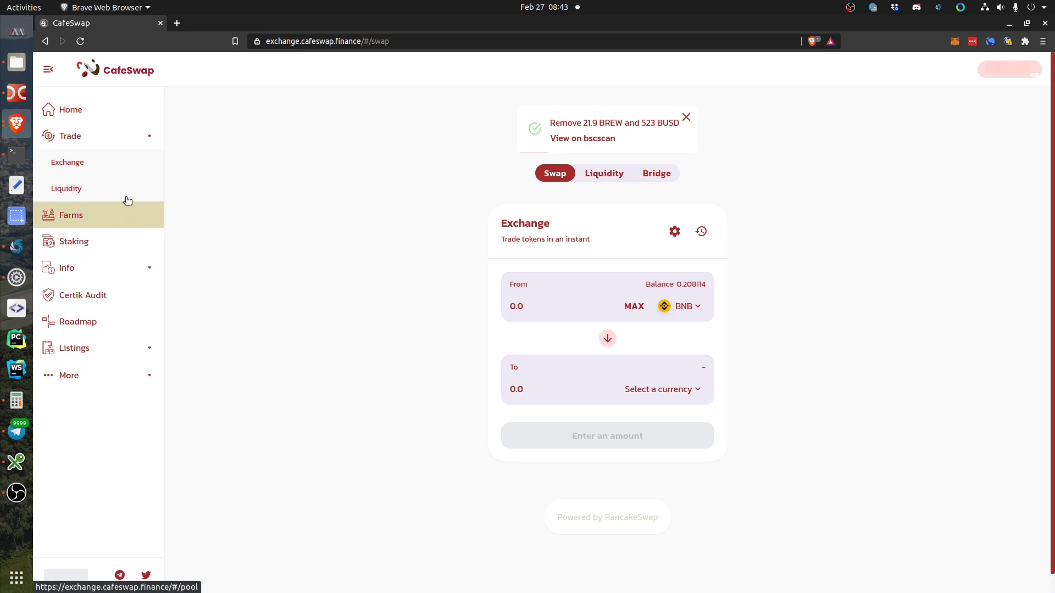
pyautogui.click(684, 118)
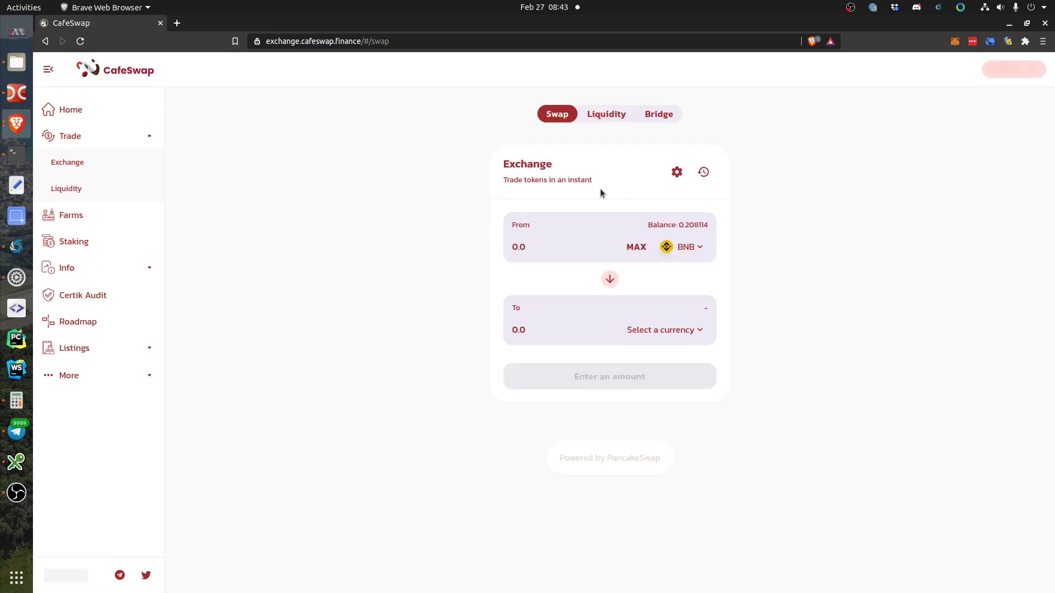
# Set the swap pair to BREW in From and BUSD in To.
pyautogui.click(685, 247)
pyautogui.write('brew')
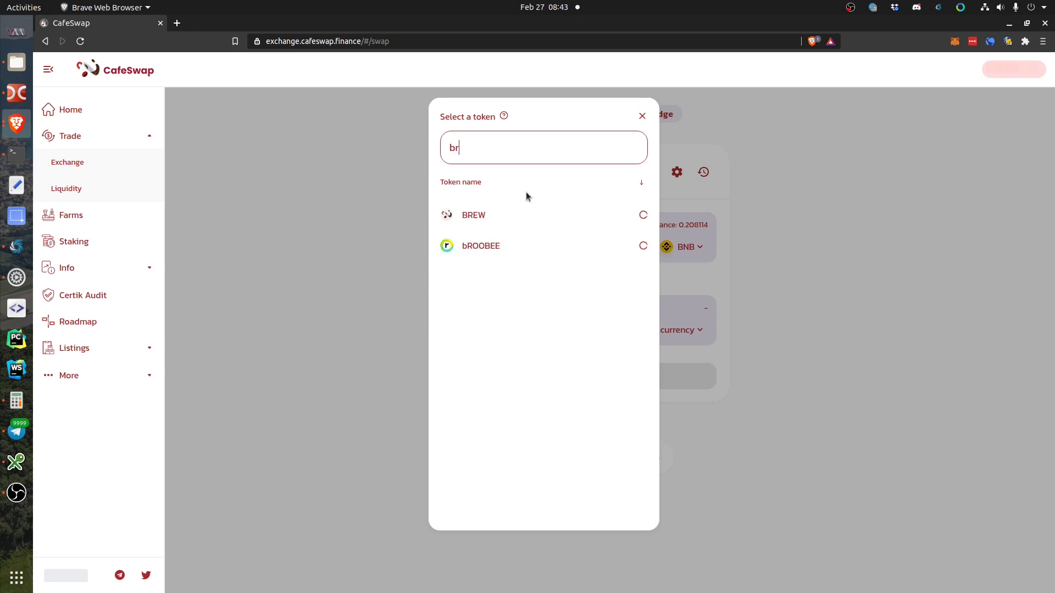
pyautogui.click(489, 217)
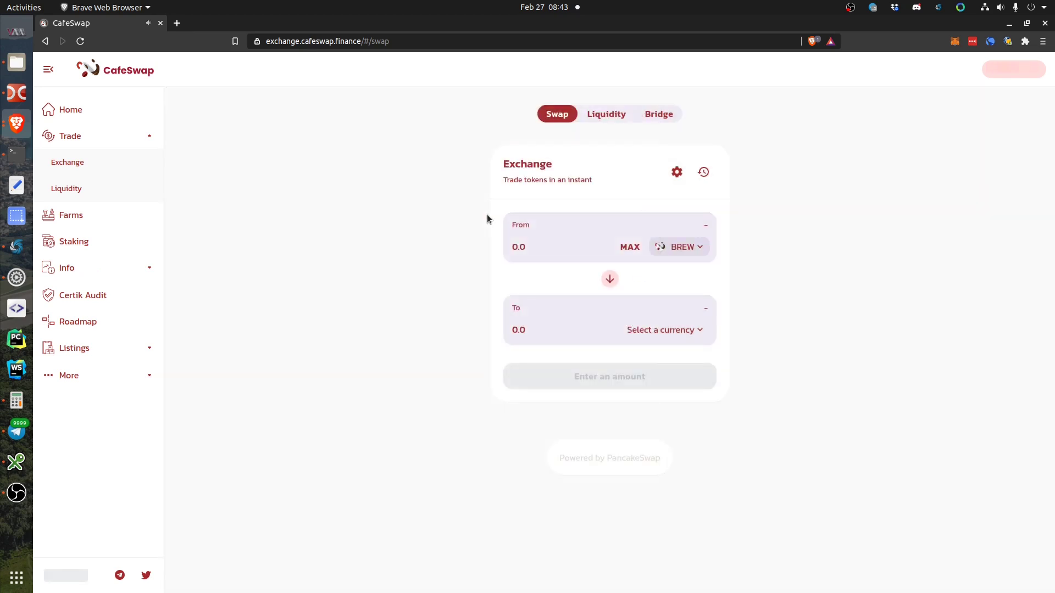
pyautogui.click(698, 333)
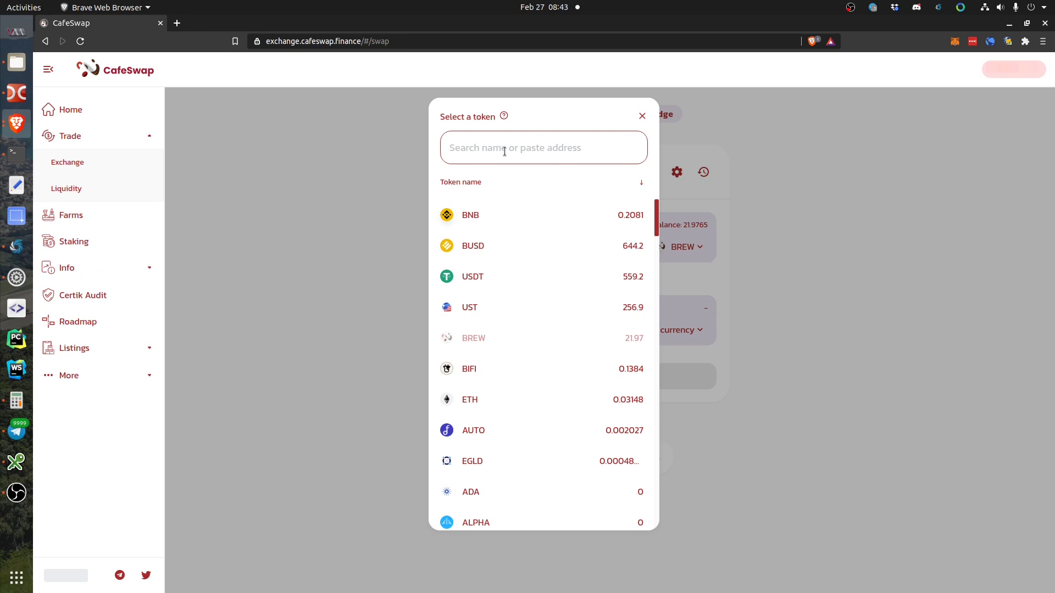
pyautogui.write('busd')
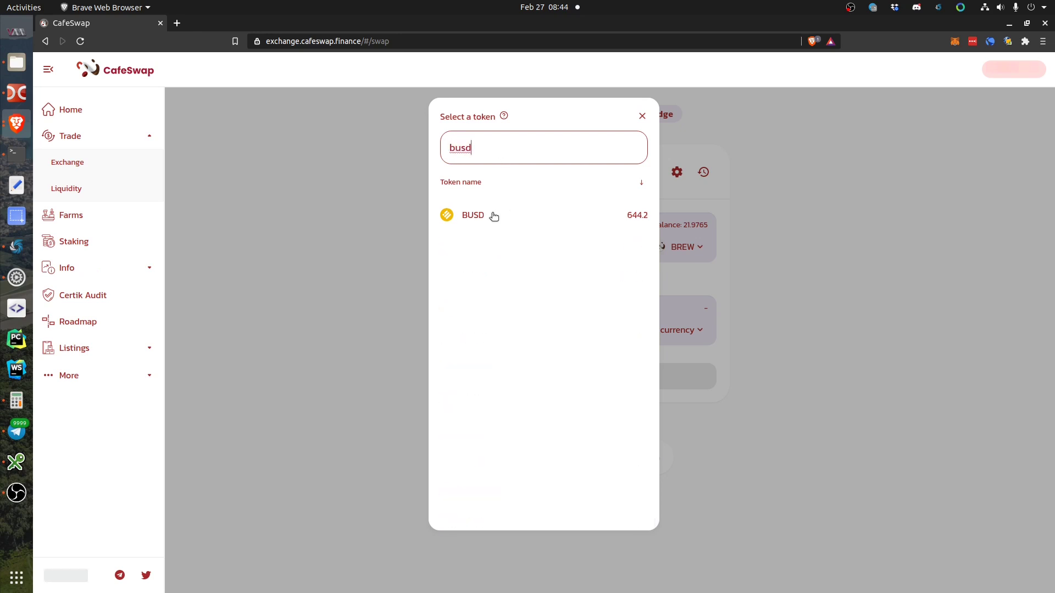
pyautogui.click(491, 213)
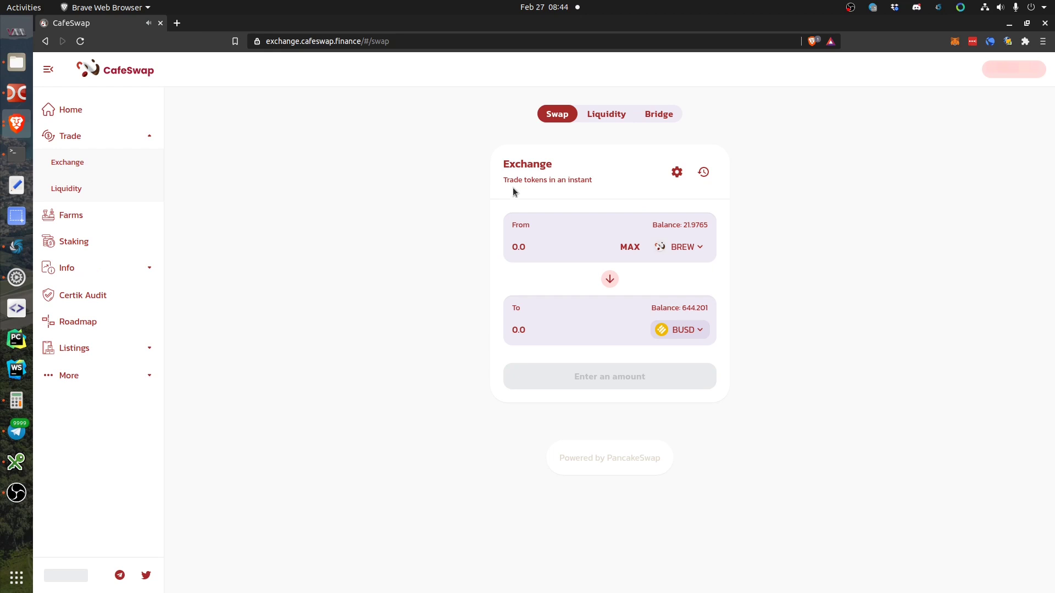
# Fill in the full 21.9765 BREW balance and review the swap, dismissing the outdated confirmation.
pyautogui.click(626, 250)
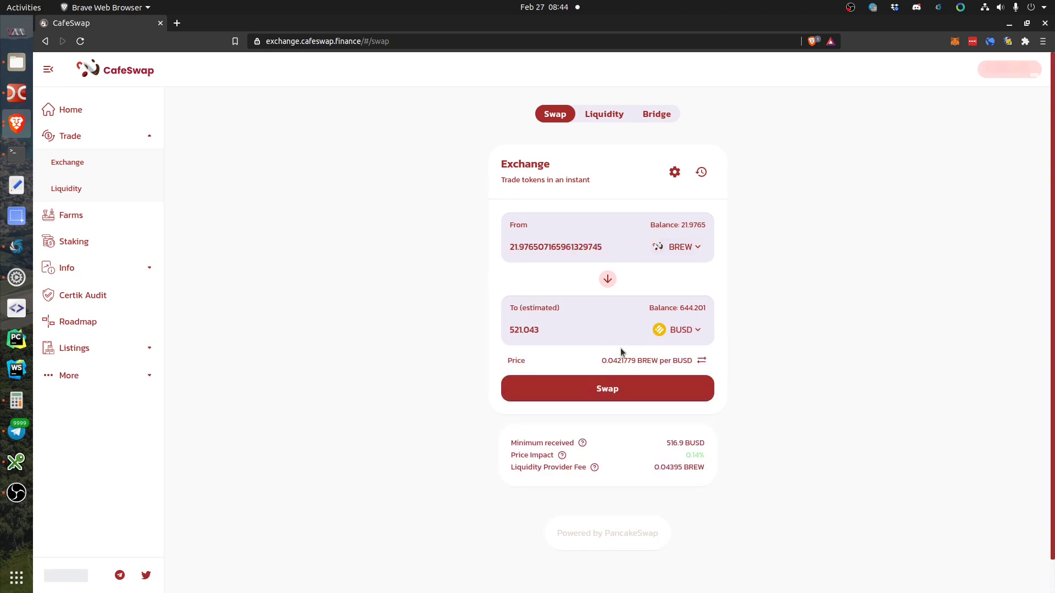
pyautogui.click(618, 392)
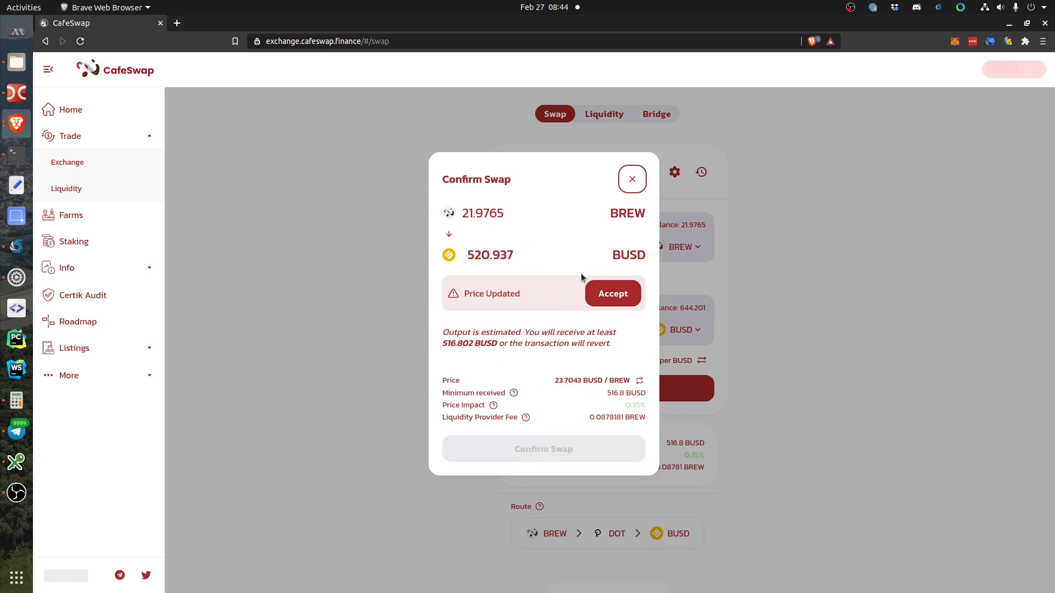
pyautogui.click(631, 179)
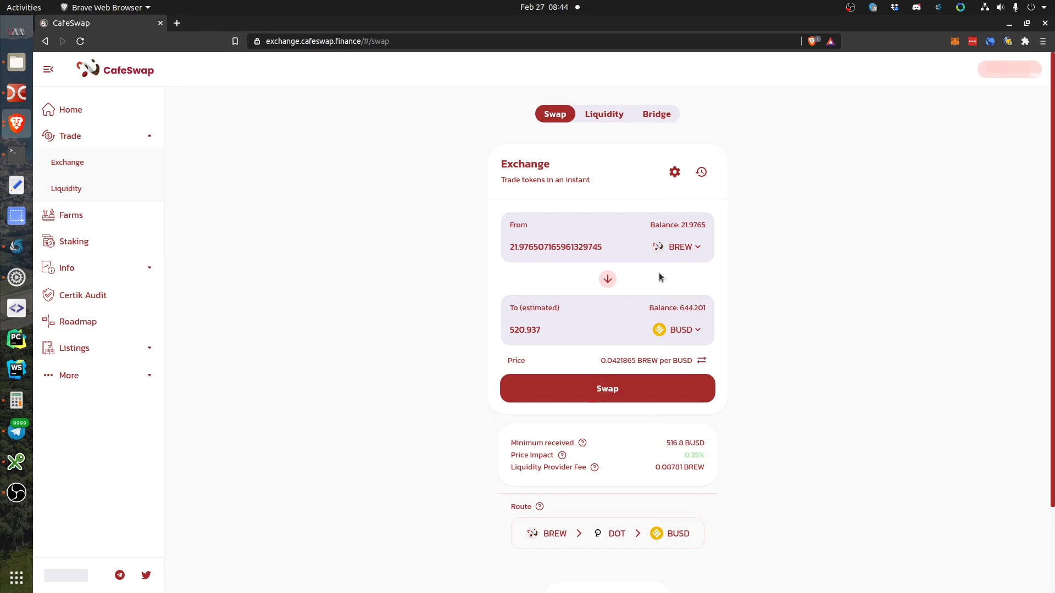
# Clear the BREW amount and refill the full 21.9765 BREW balance.
pyautogui.click(685, 249)
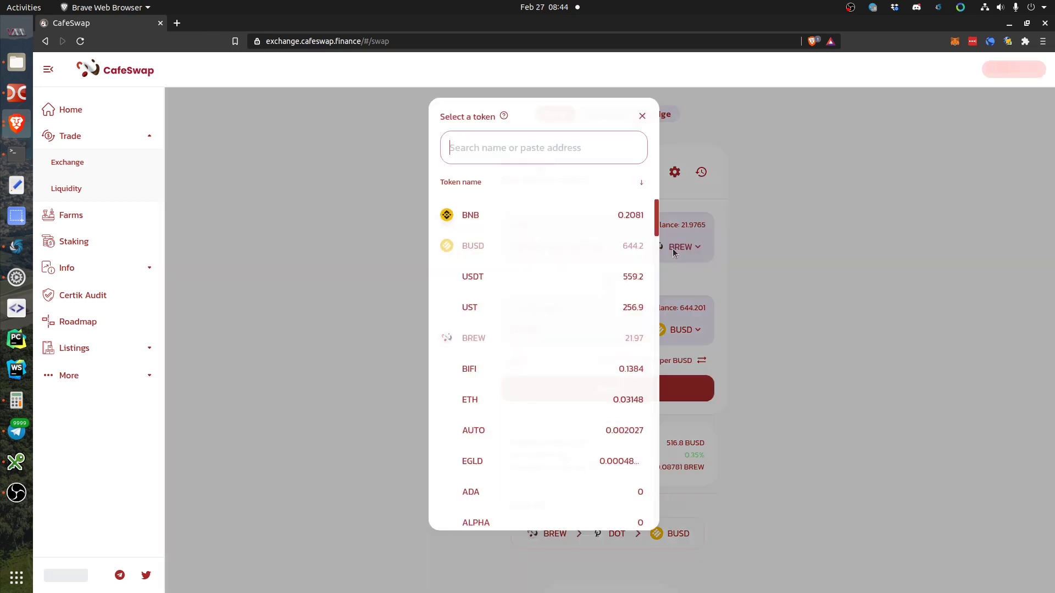
pyautogui.click(607, 245)
pyautogui.moveTo(607, 243); pyautogui.dragTo(462, 238)
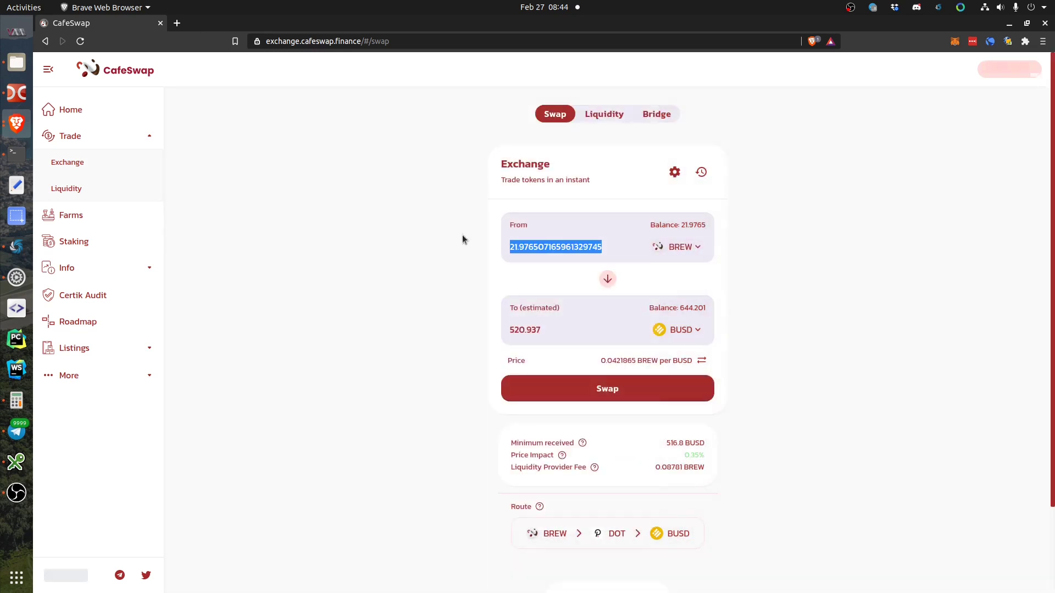
pyautogui.press('BackSpace')
pyautogui.click(623, 247)
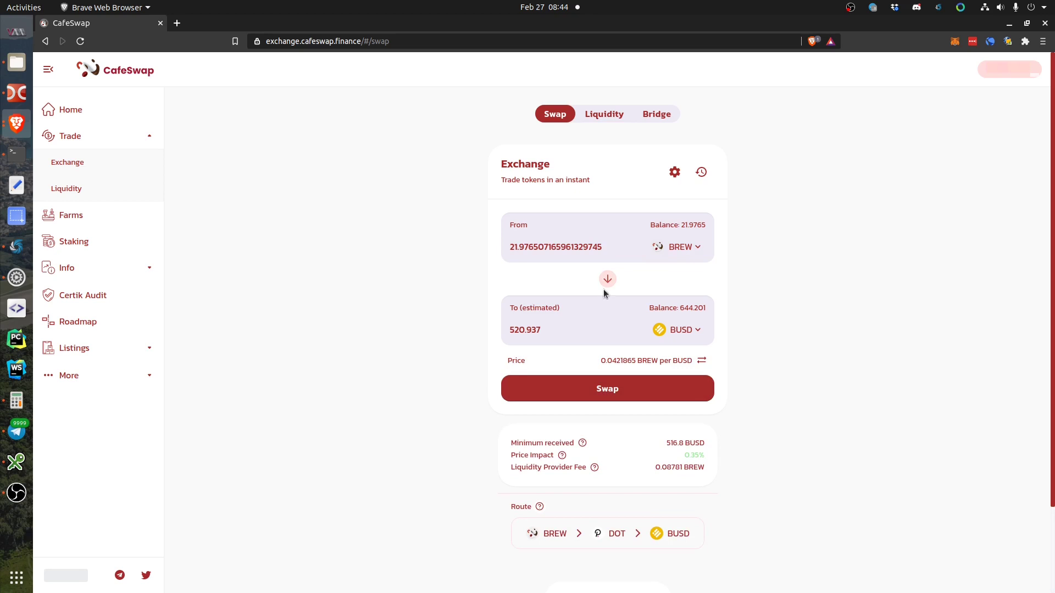
# Confirm the 21.9765 BREW to 520.937 BUSD swap and approve it in MetaMask.
pyautogui.click(596, 396)
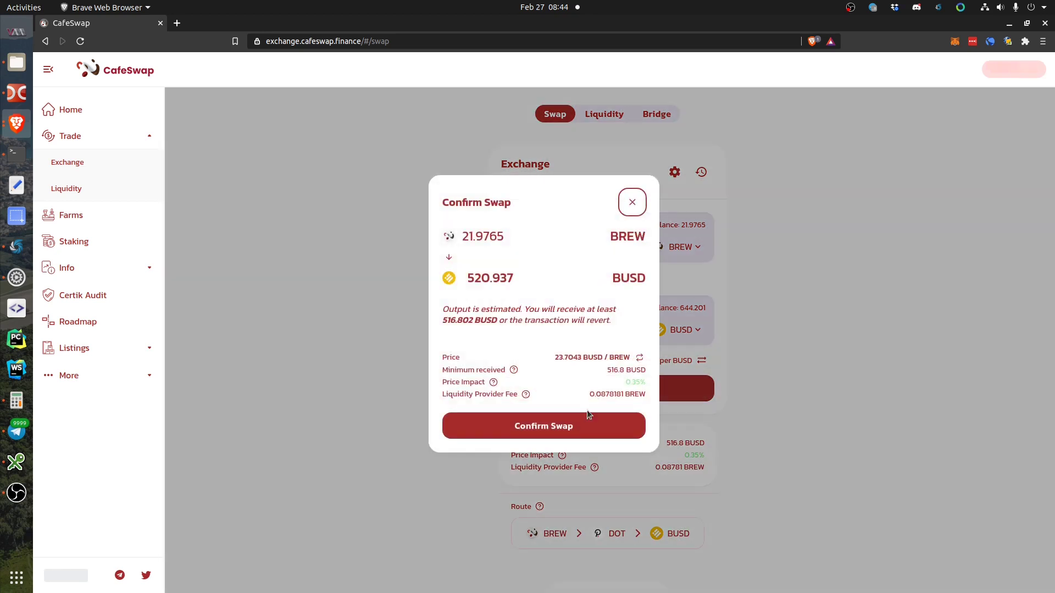
pyautogui.click(579, 427)
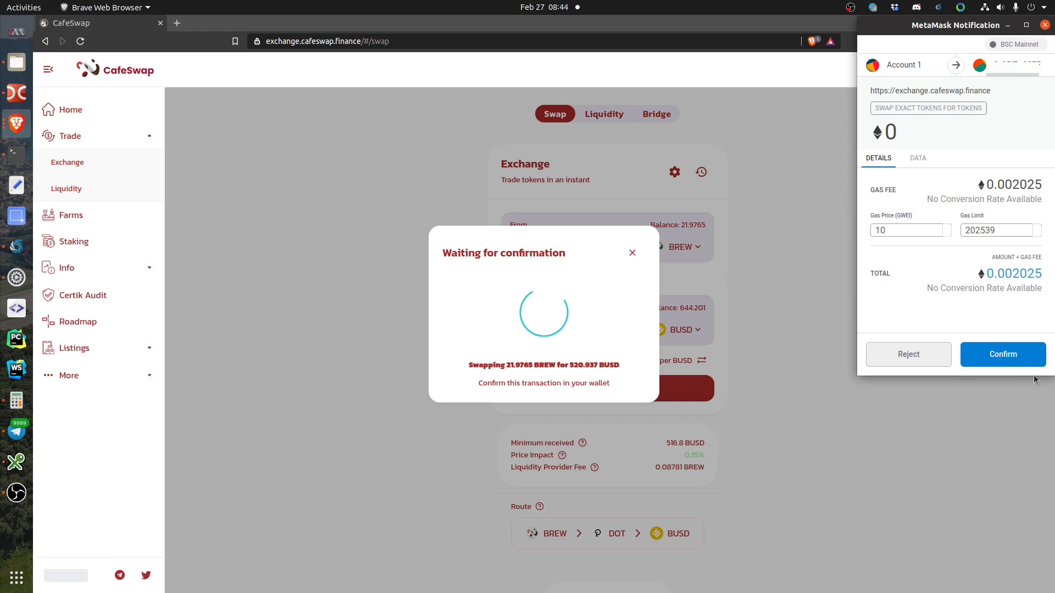
pyautogui.click(1020, 357)
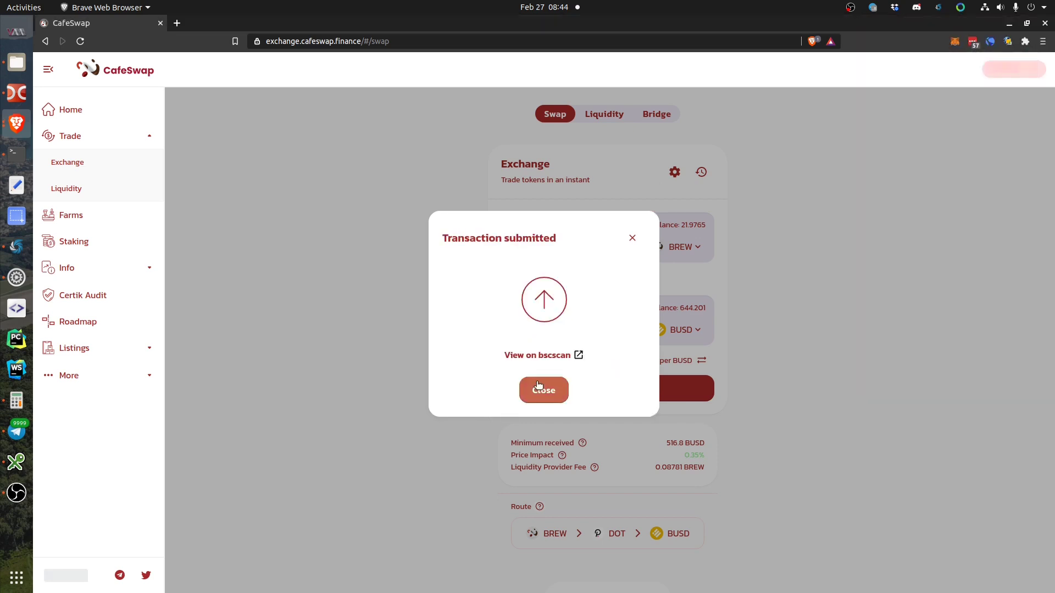
pyautogui.click(540, 389)
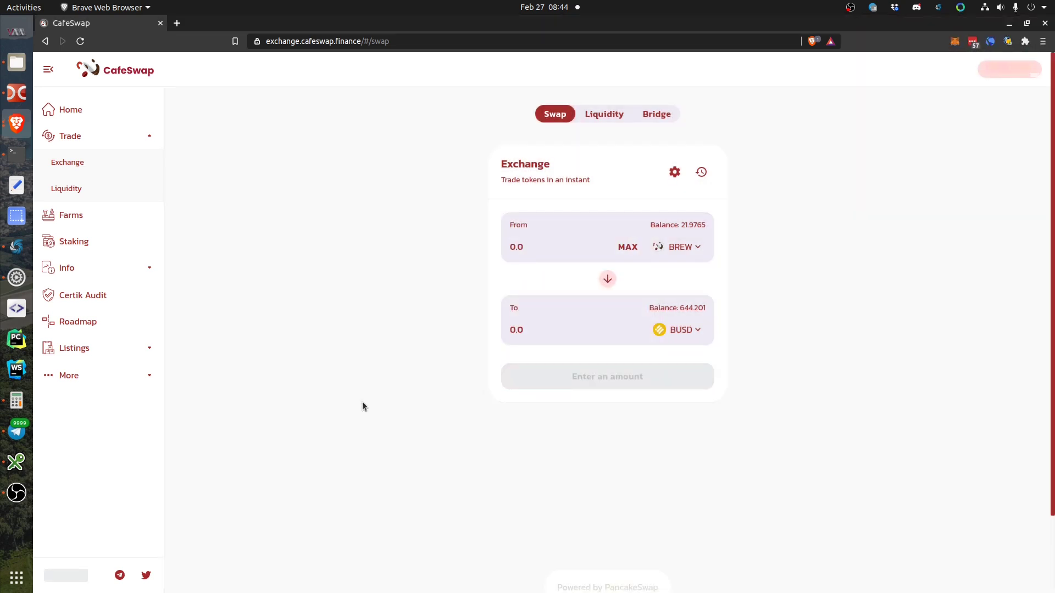